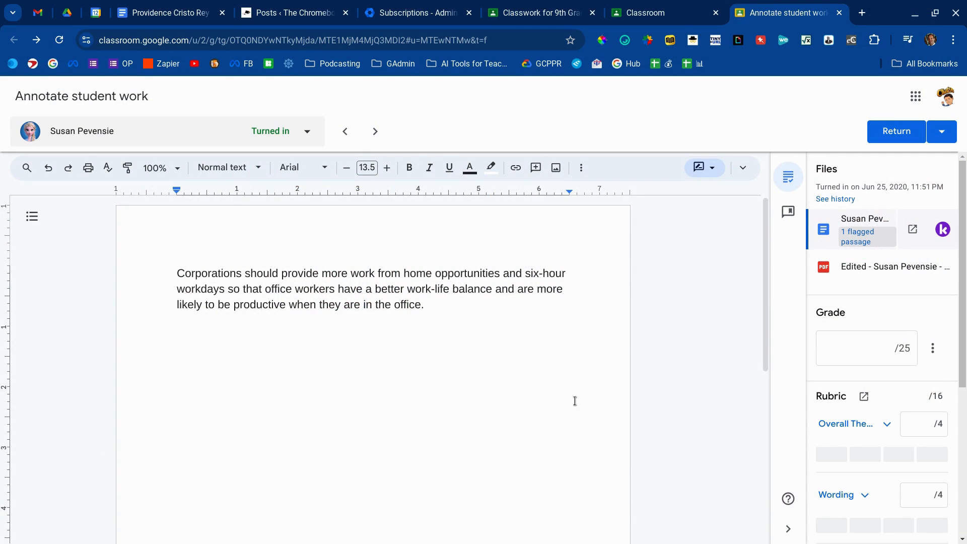
- Open the originality report for the student's flagged thesis statement and view the chegg.com web match
left_click(863, 237)
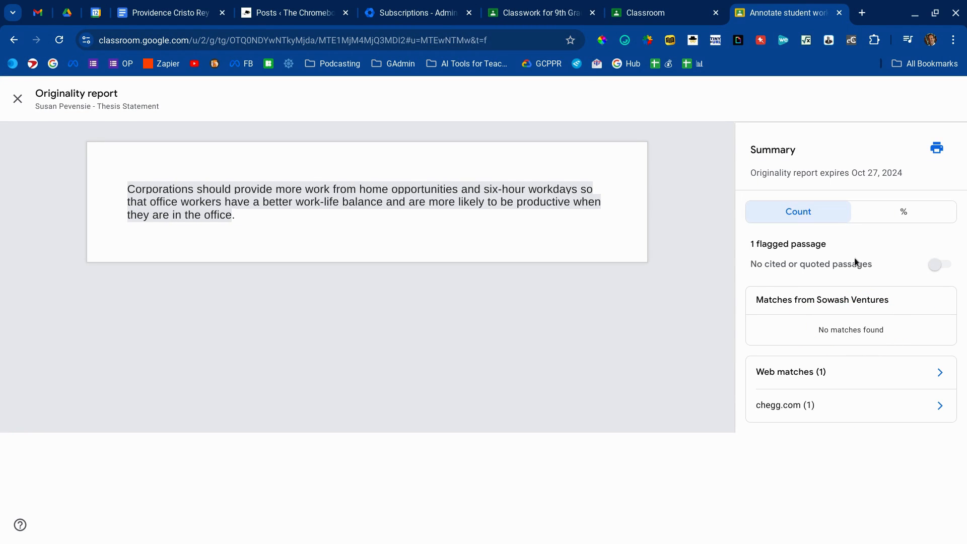
left_click(941, 406)
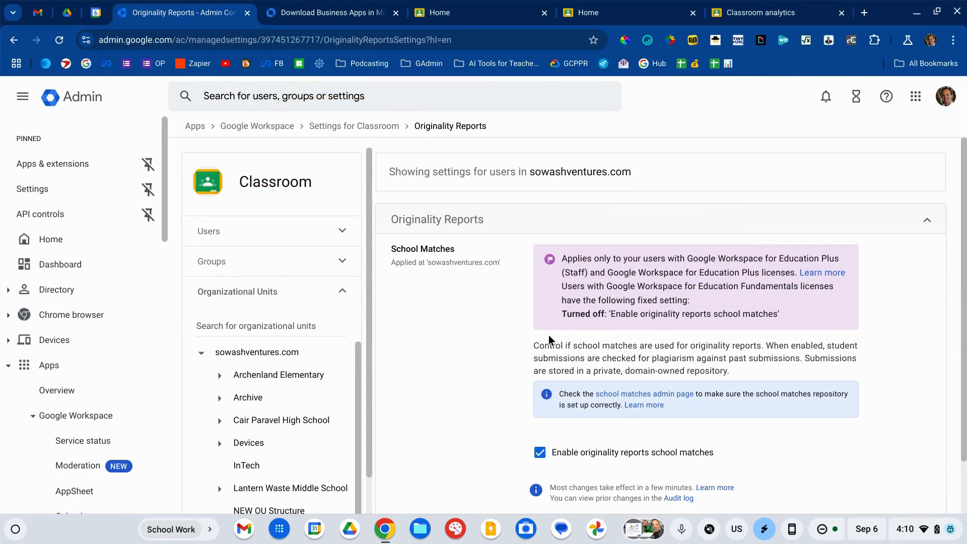
- In the Google Admin console, examine the school matches option in Classroom's Originality Reports settings
scroll(619, 342, "down", 1)
scroll(638, 443, "up", 5)
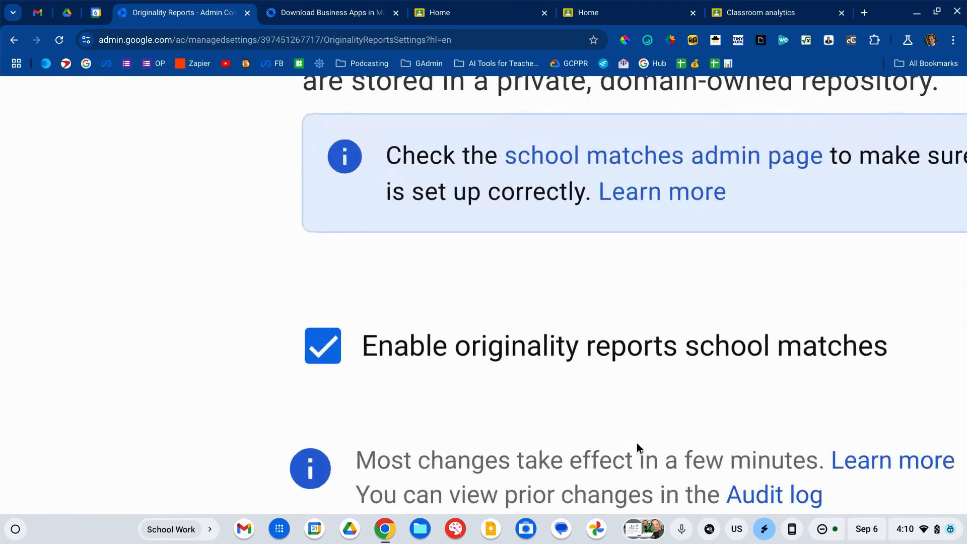
scroll(637, 442, "down", 5)
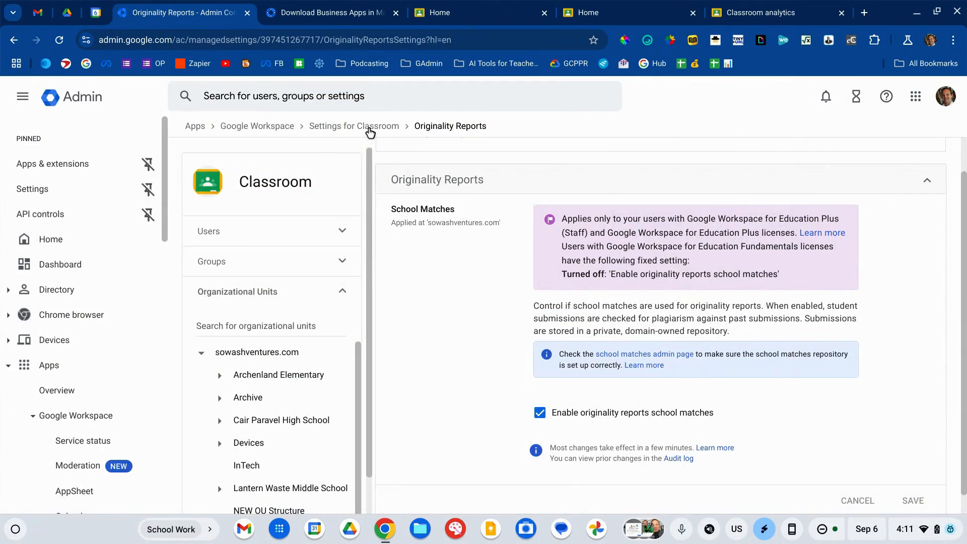
- Return to the Classroom settings overview and open the Default grade settings for sowashventures.com
left_click(371, 128)
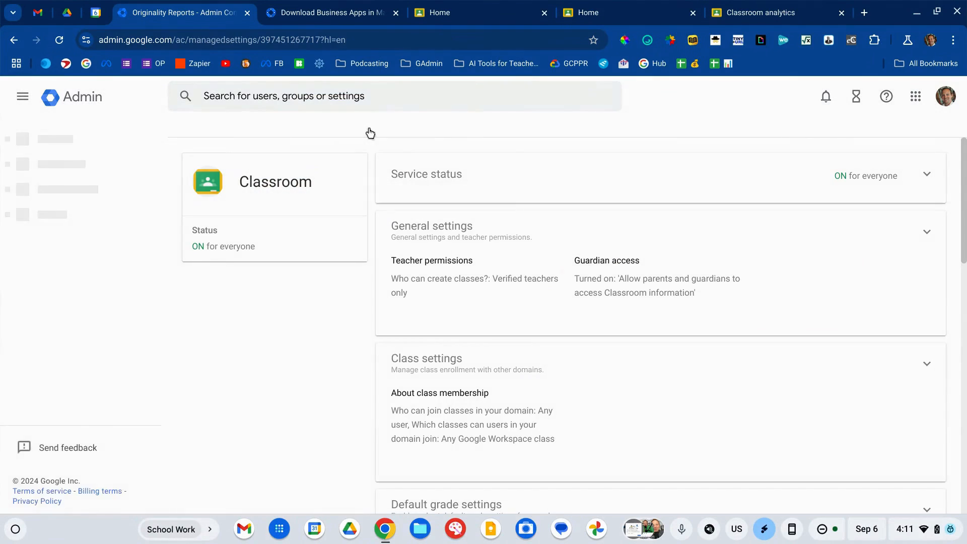
scroll(531, 273, "down", 5)
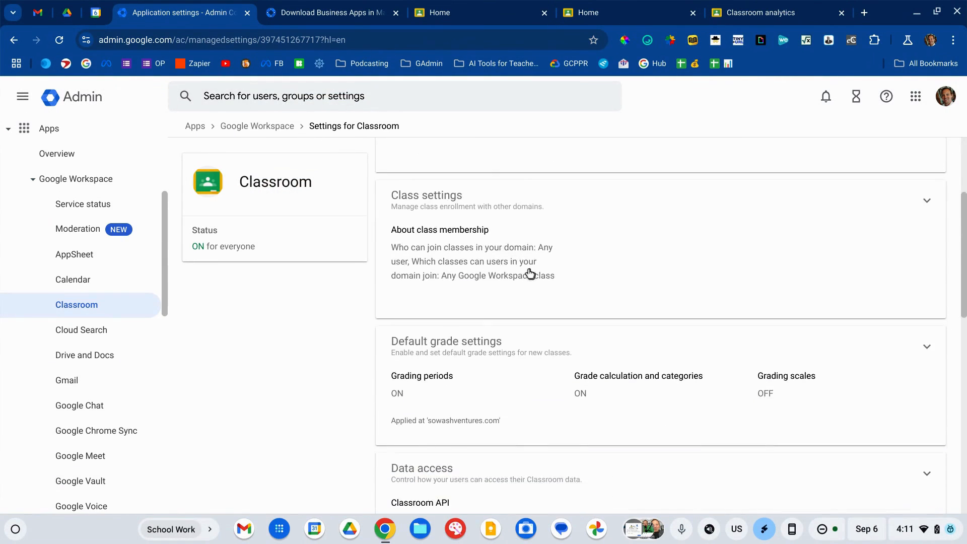
scroll(501, 315, "up", 5)
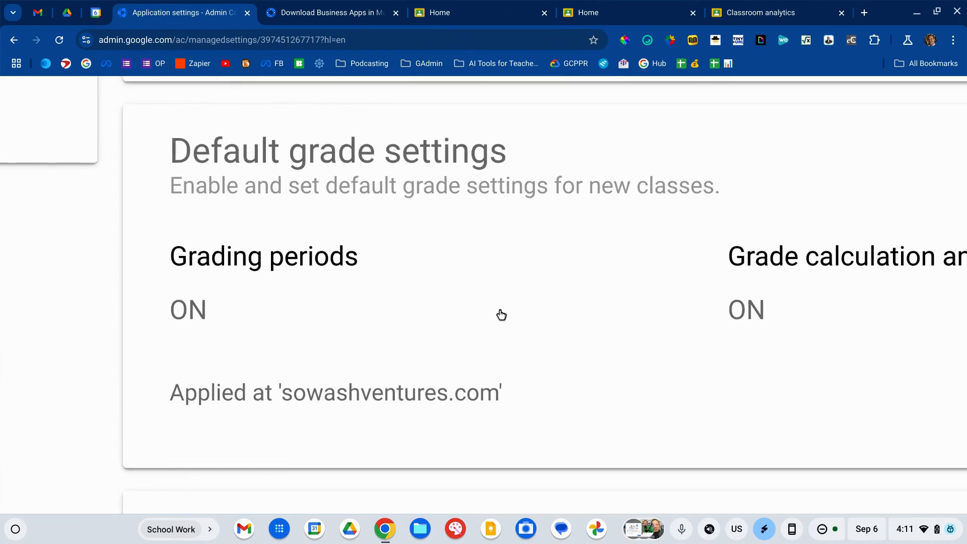
scroll(501, 314, "down", 5)
left_click(499, 316)
scroll(501, 315, "up", 4)
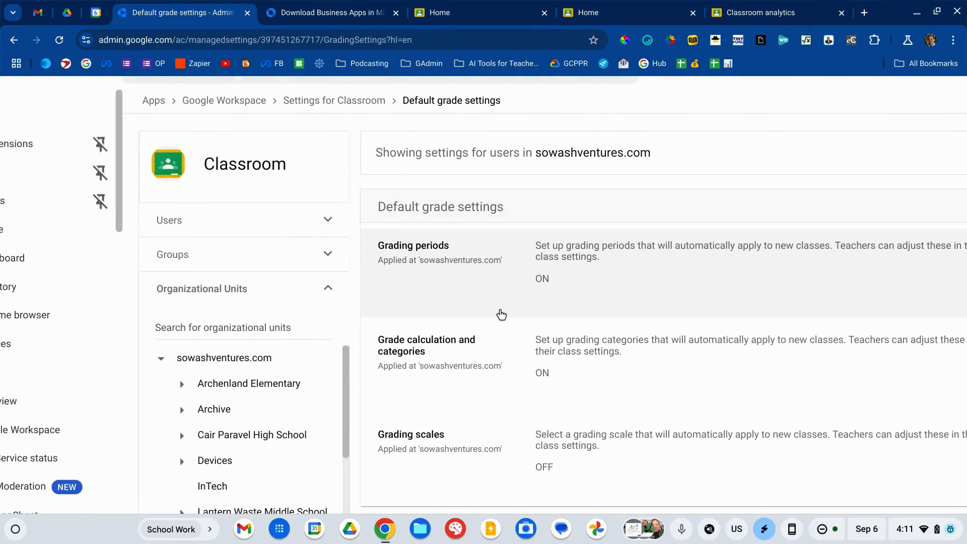
scroll(425, 259, "up", 4)
scroll(424, 259, "down", 4)
- Open the Grading periods setting and review the start and end dates of the default quarters
left_click(424, 259)
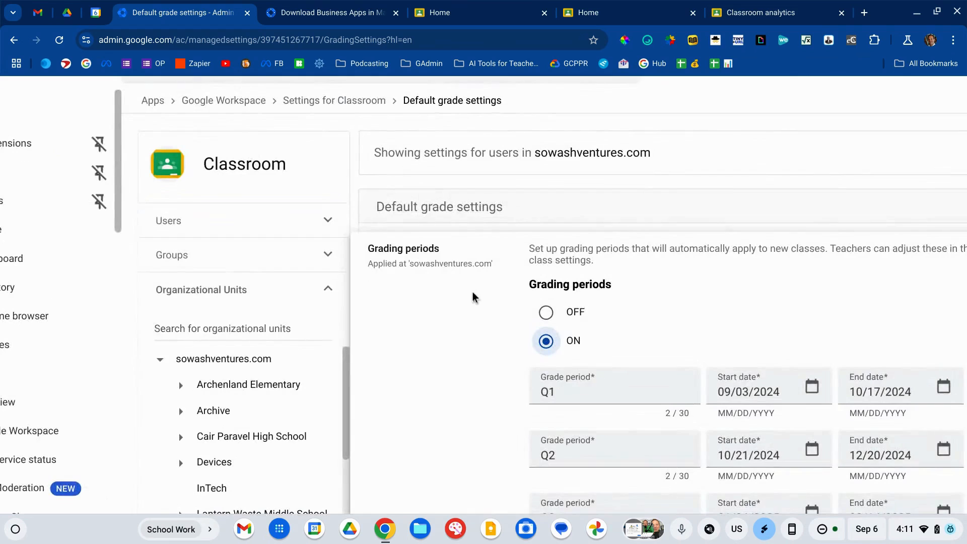
scroll(472, 292, "down", 2)
scroll(473, 292, "down", 3)
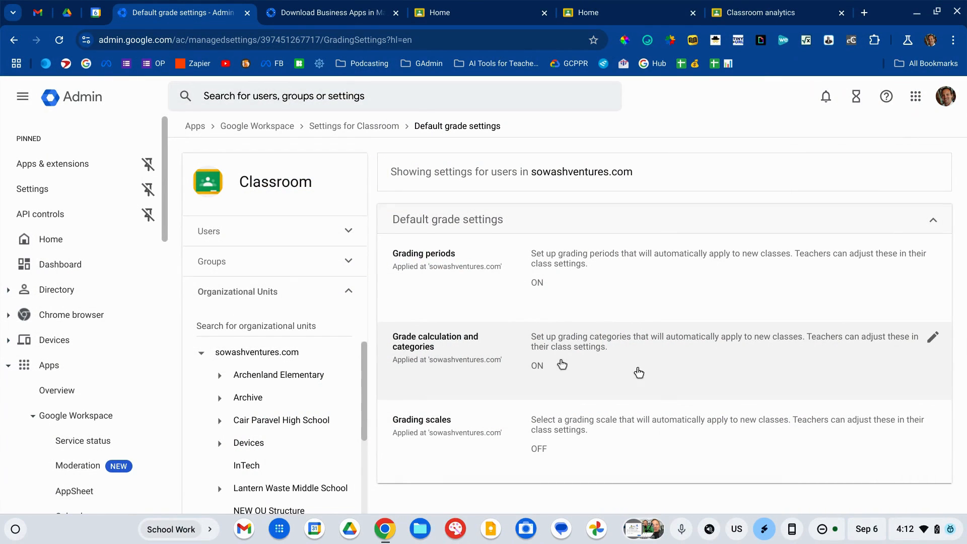
- Open Grade calculation and categories, review the grading system and category percentages, and close it without saving
left_click(448, 340)
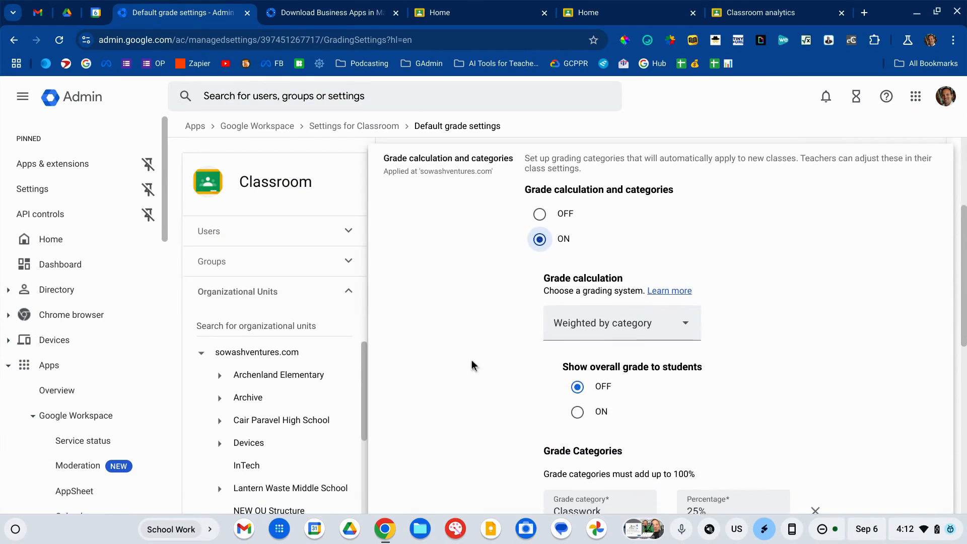
scroll(472, 360, "down", 4)
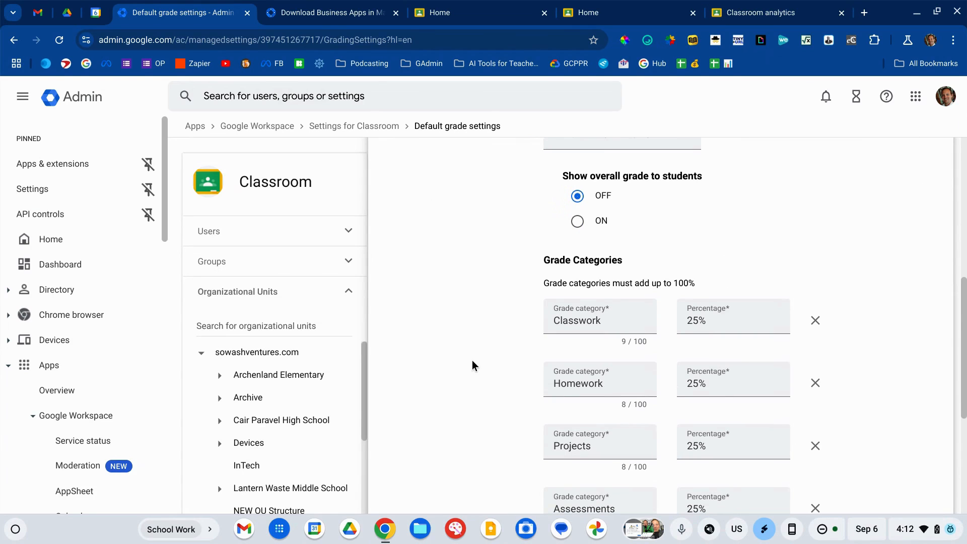
scroll(472, 361, "down", 2)
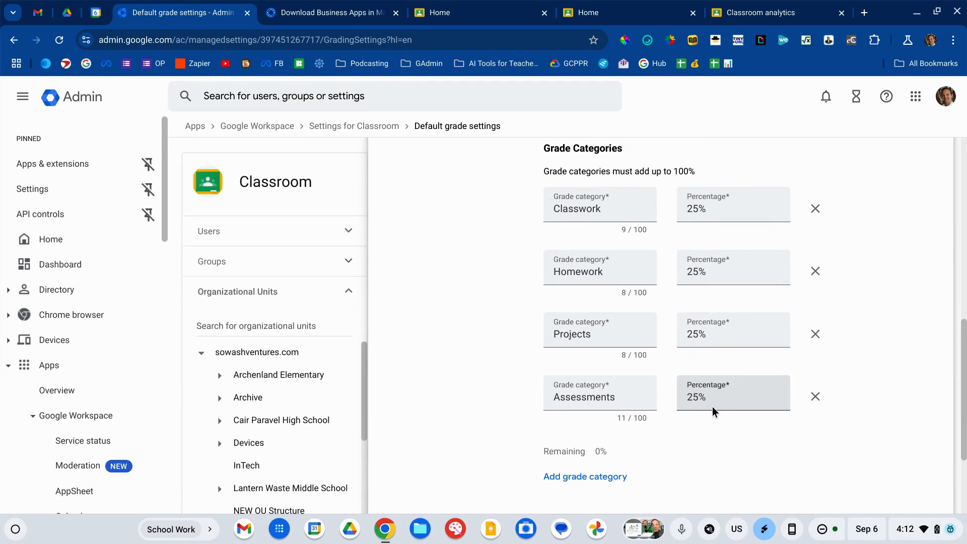
scroll(713, 411, "up", 10)
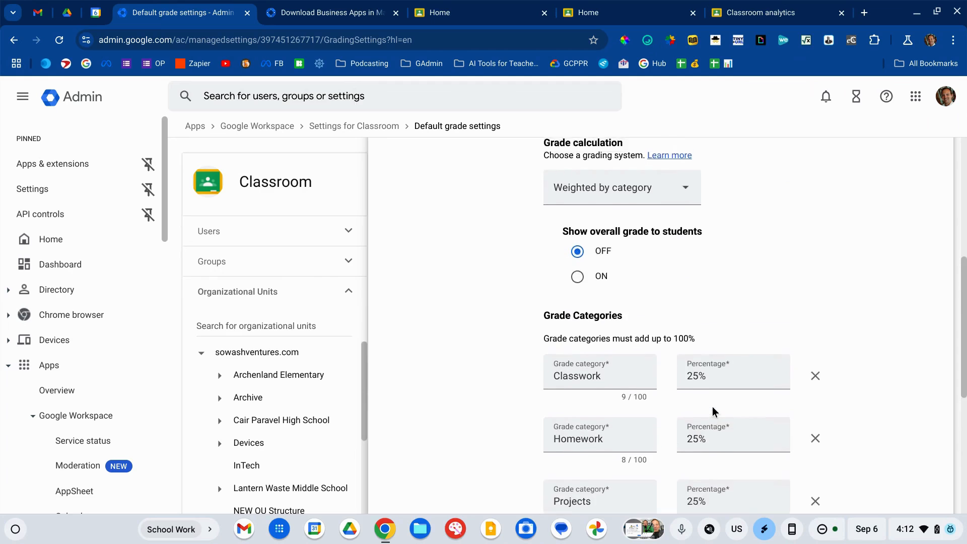
scroll(713, 409, "down", 8)
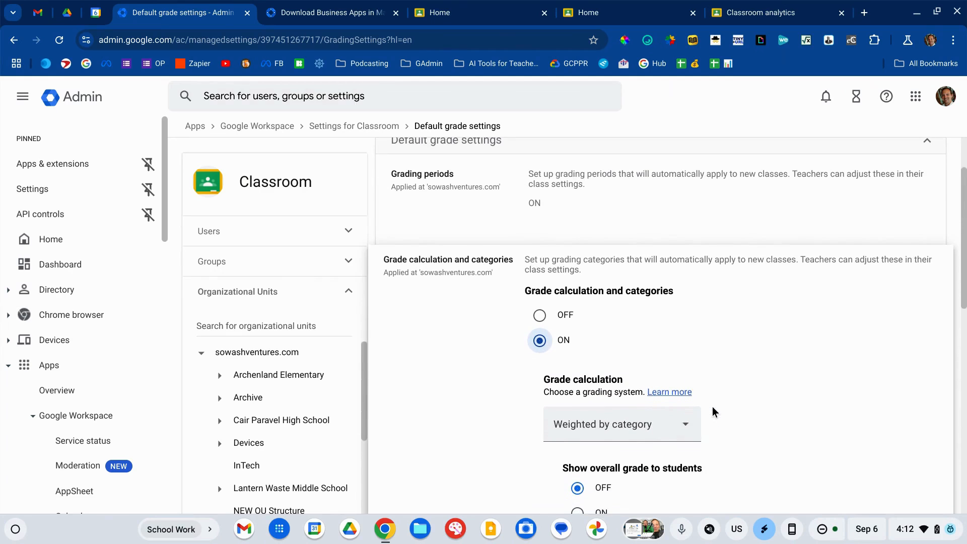
scroll(712, 407, "down", 4)
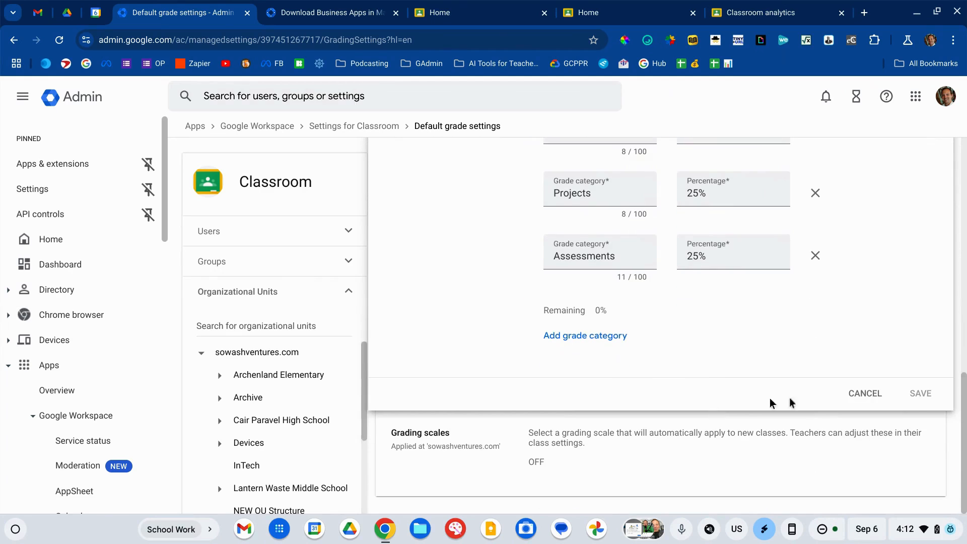
left_click(871, 396)
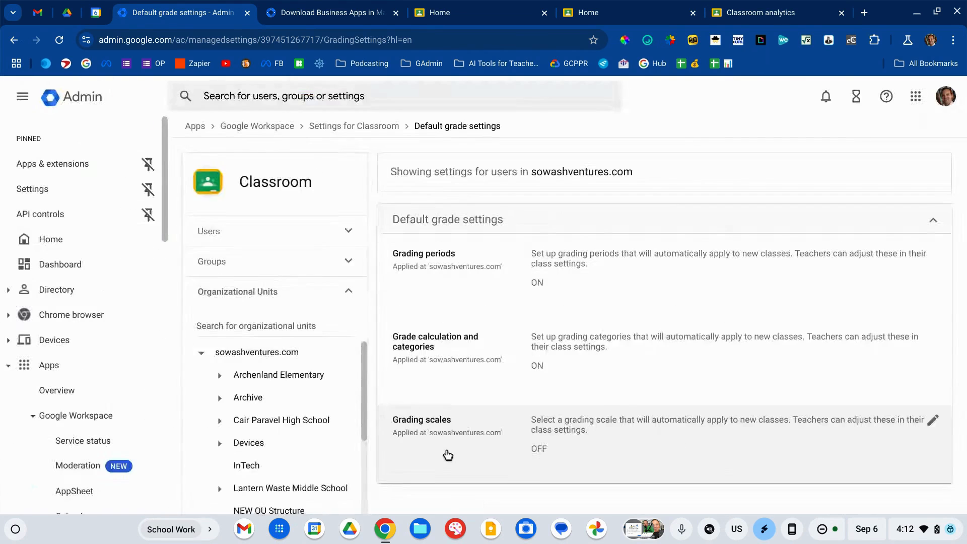
- Turn on default Grading scales for new classes and add the Letter grades scale
left_click(448, 455)
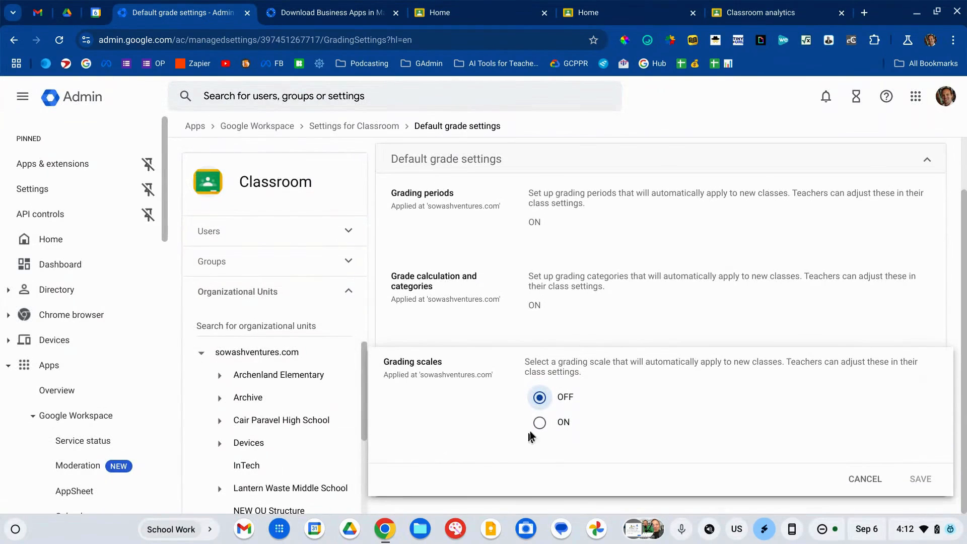
left_click(547, 427)
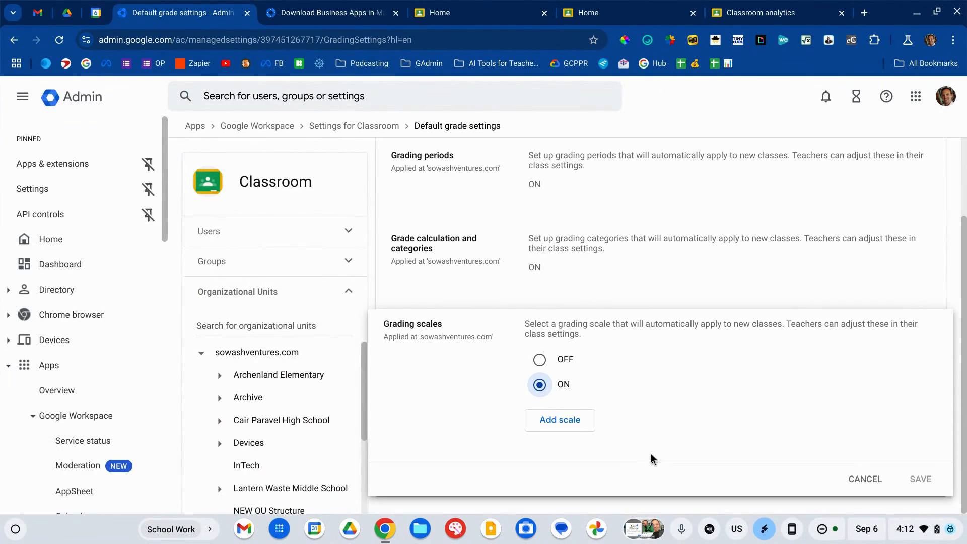
left_click(579, 426)
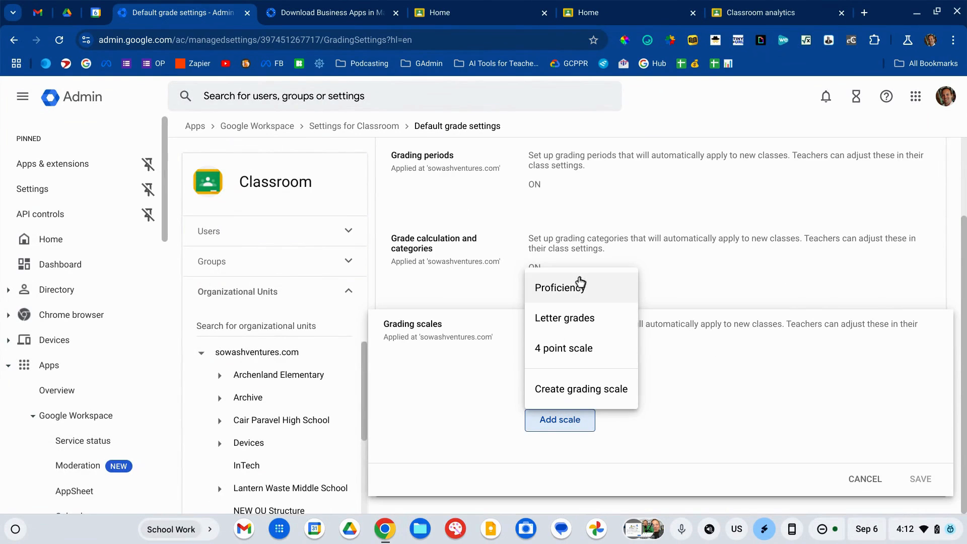
left_click(582, 327)
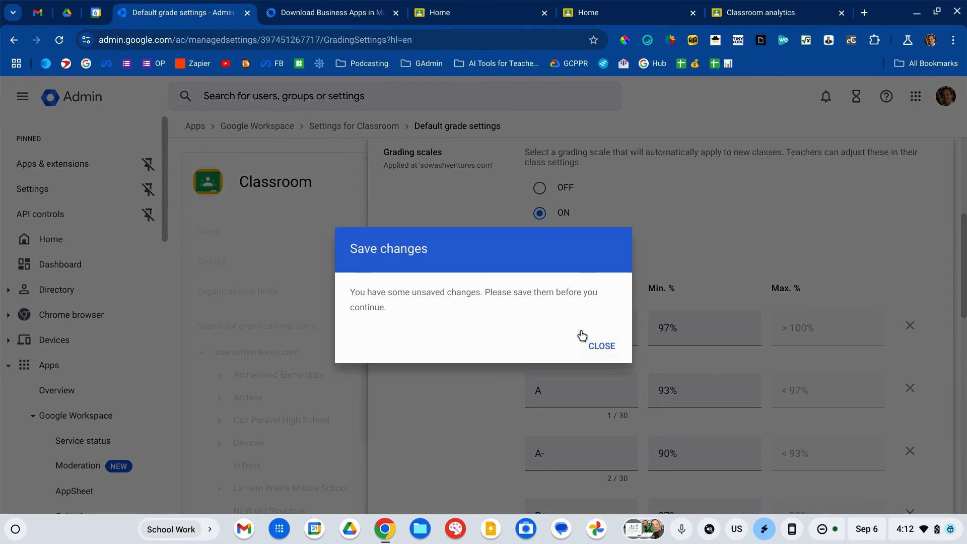
left_click(607, 347)
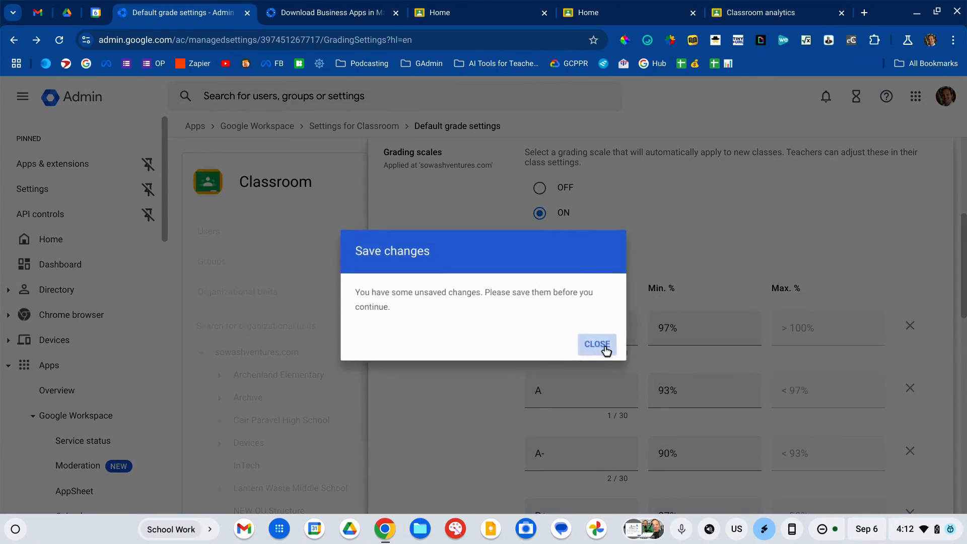
- Review the letter grade levels, remove that scale, and bring up the choice of available scales again
scroll(607, 348, "down", 3)
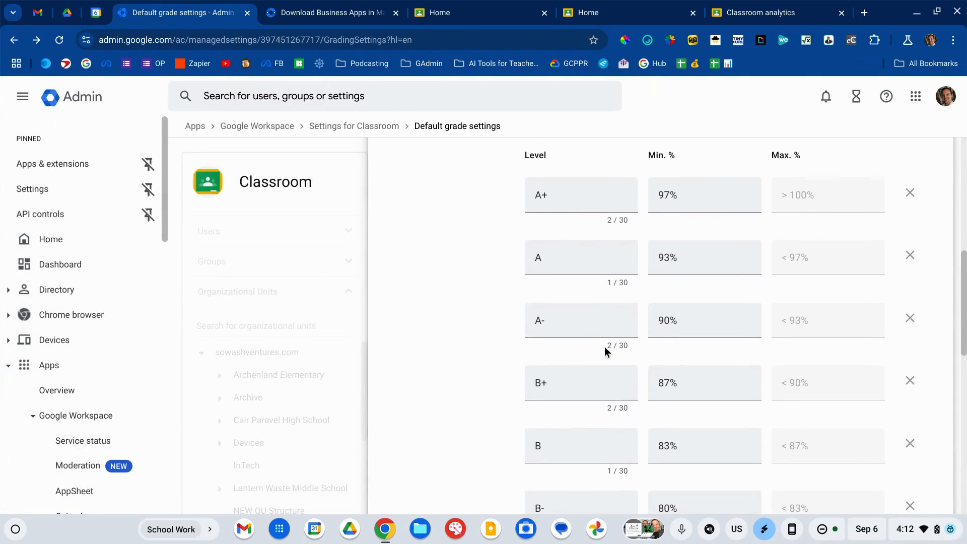
scroll(605, 347, "up", 4)
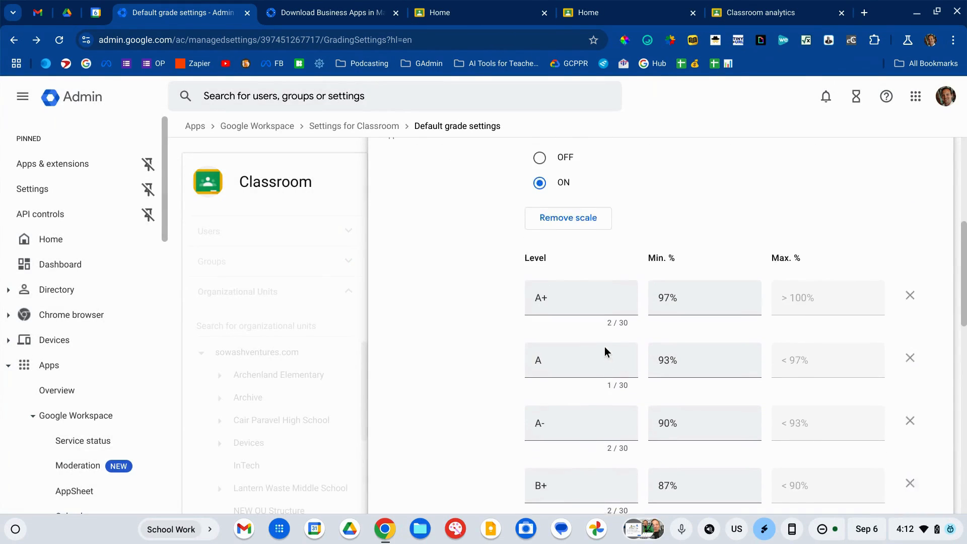
left_click(580, 309)
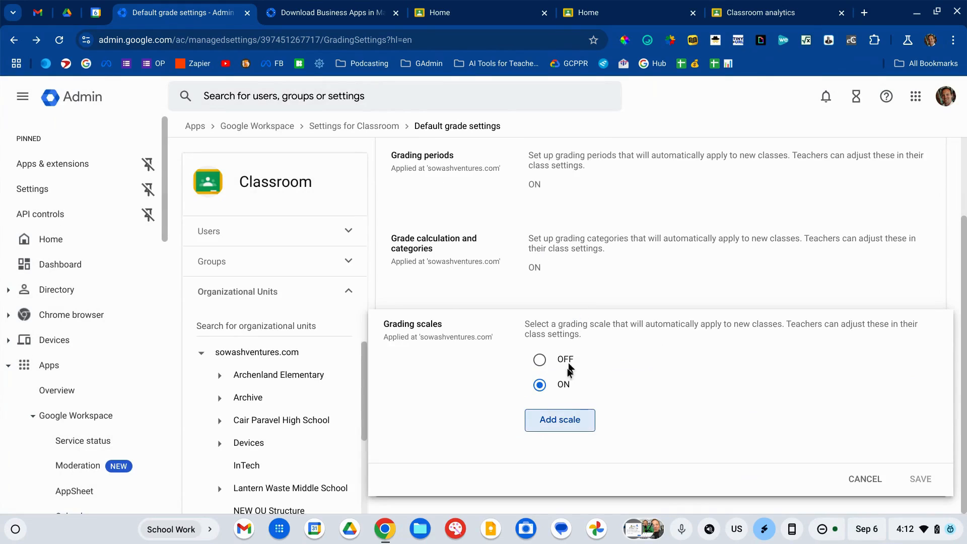
left_click(557, 416)
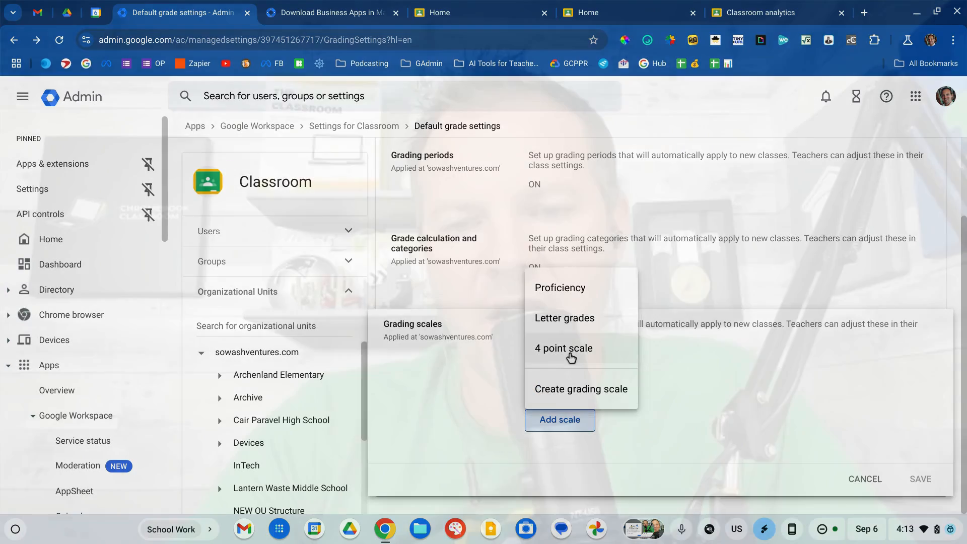